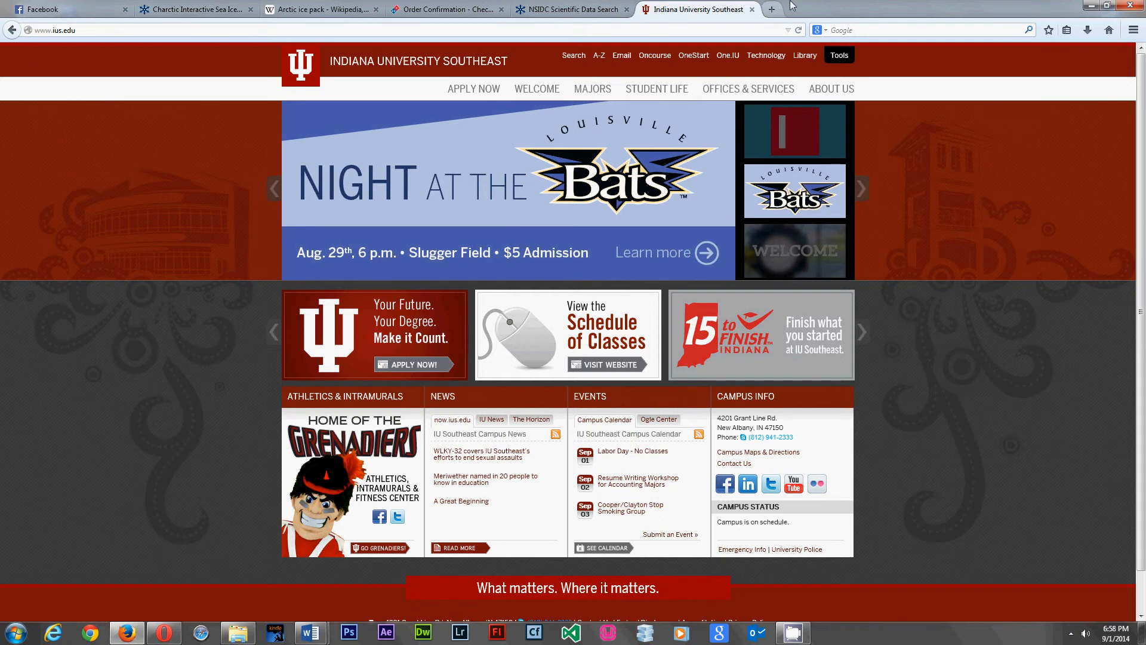
- Open a new Firefox tab beside the IU Southeast homepage
{"action": "left_click", "coordinate": [772, 9]}
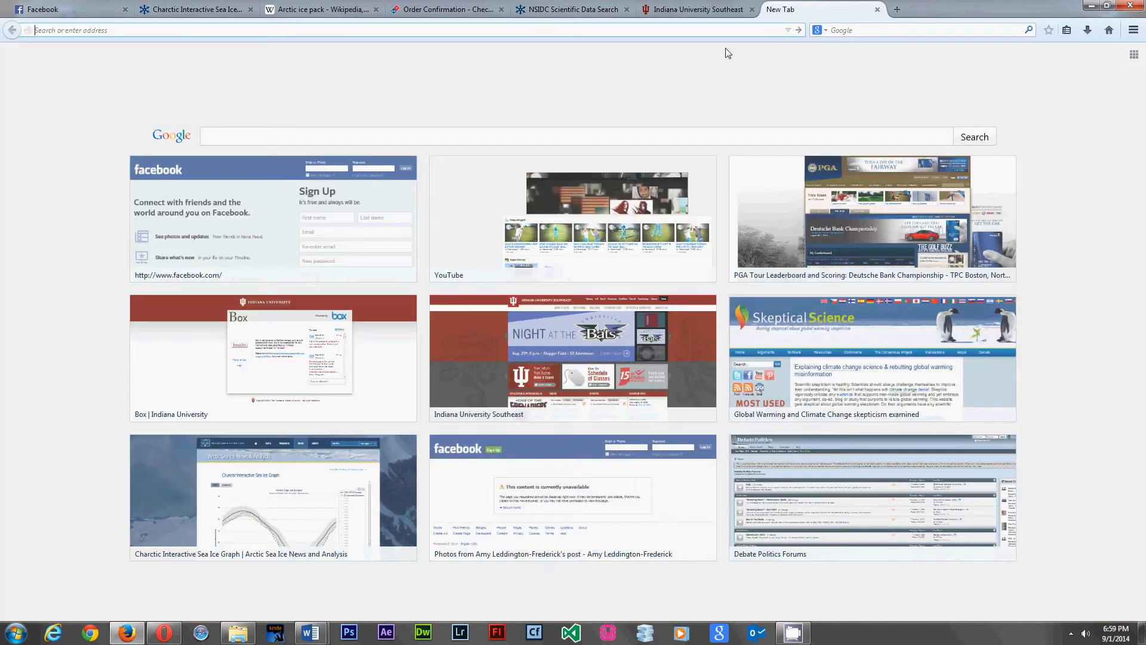
- Load box.iu.edu in the new tab, then return to the IU Southeast homepage tab
{"action": "type", "text": "box.iu"}
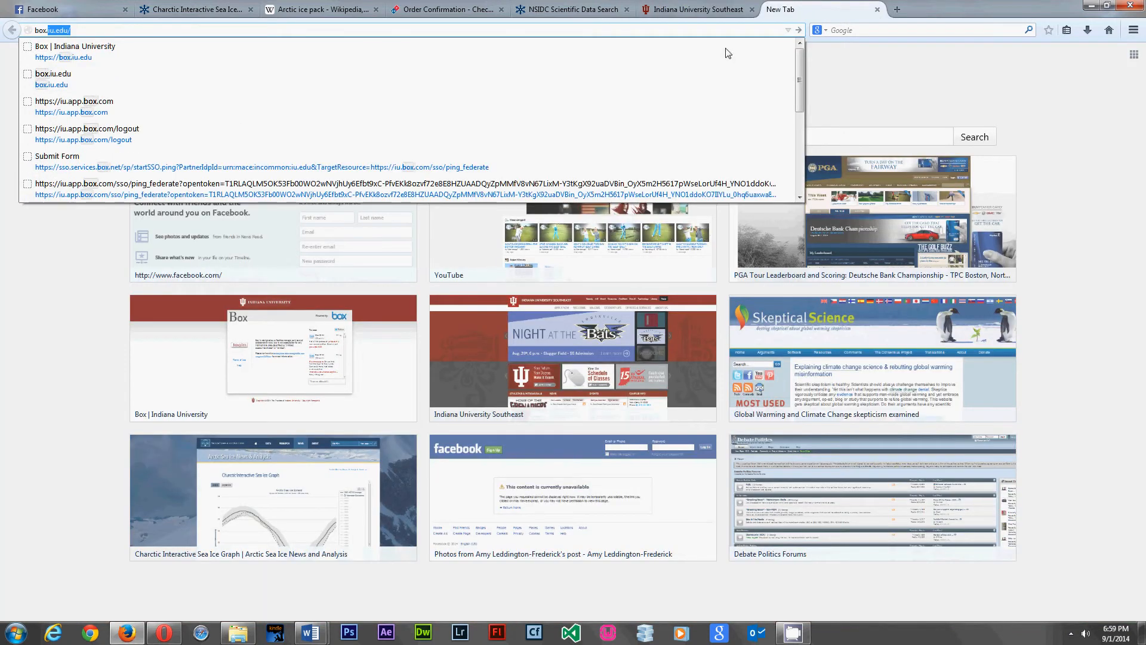
{"action": "type", "text": ".edu"}
{"action": "key", "text": "Return"}
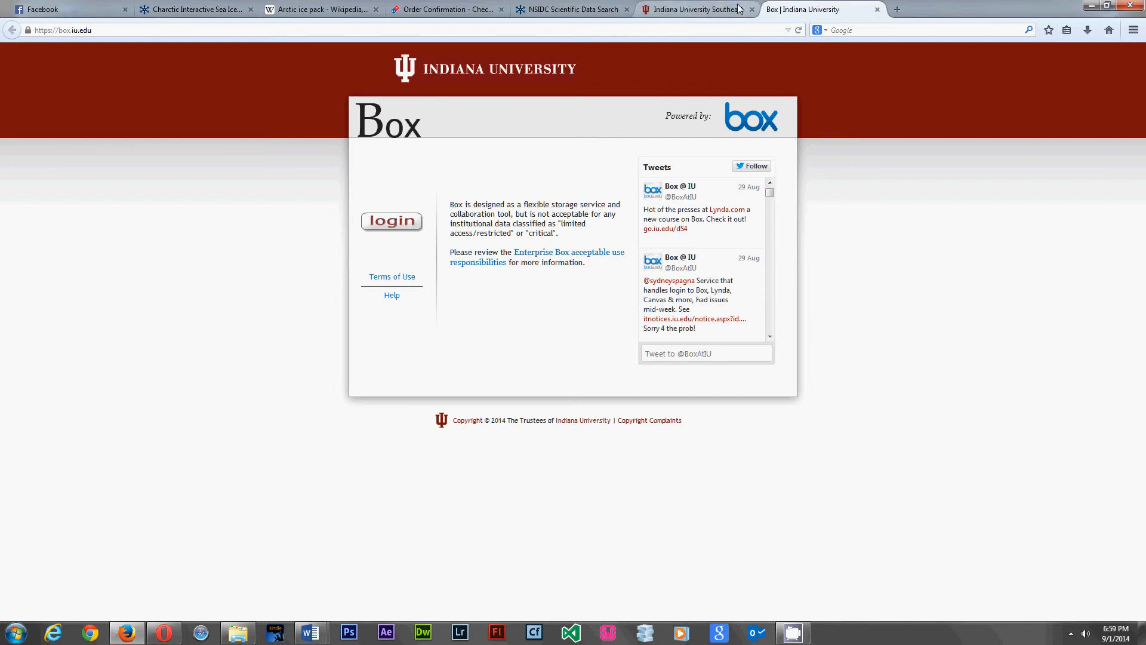
{"action": "left_click", "coordinate": [709, 11]}
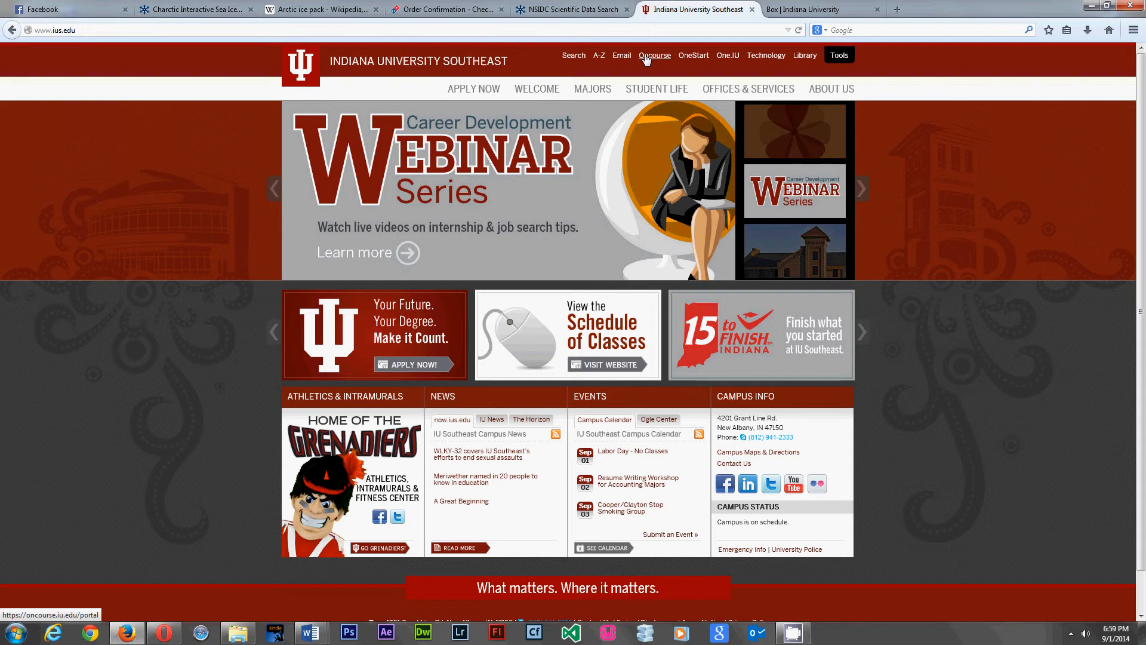
- Sign in to Oncourse with the CAS username and passphrase, decline saving the password, and open Box at IU
{"action": "left_click", "coordinate": [647, 56]}
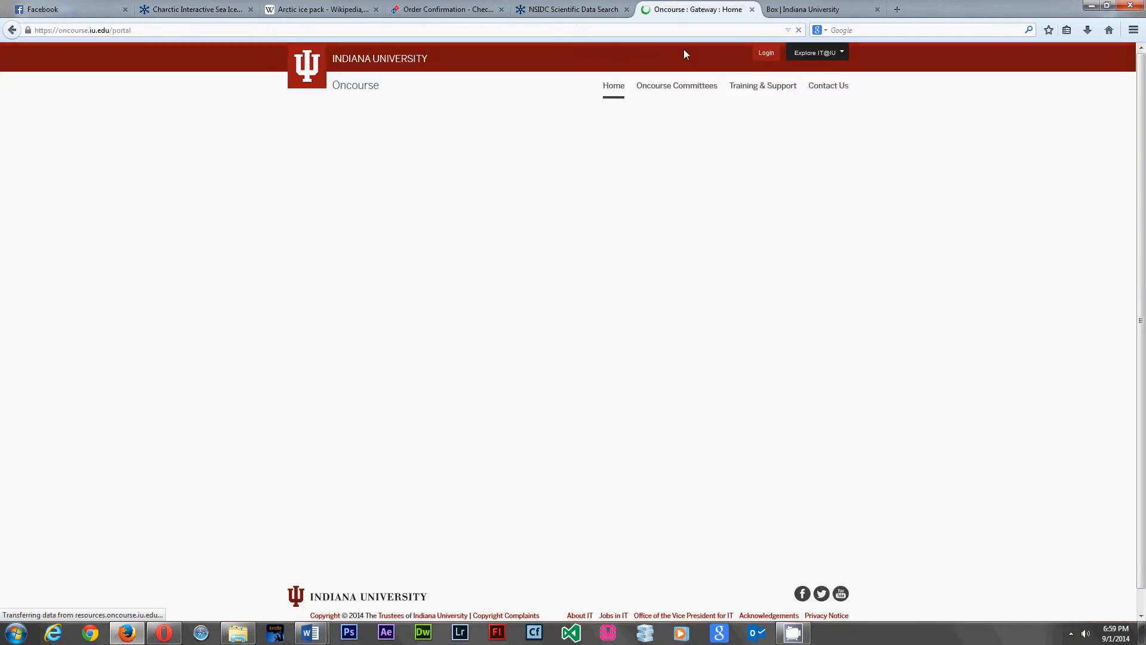
{"action": "left_click", "coordinate": [768, 54]}
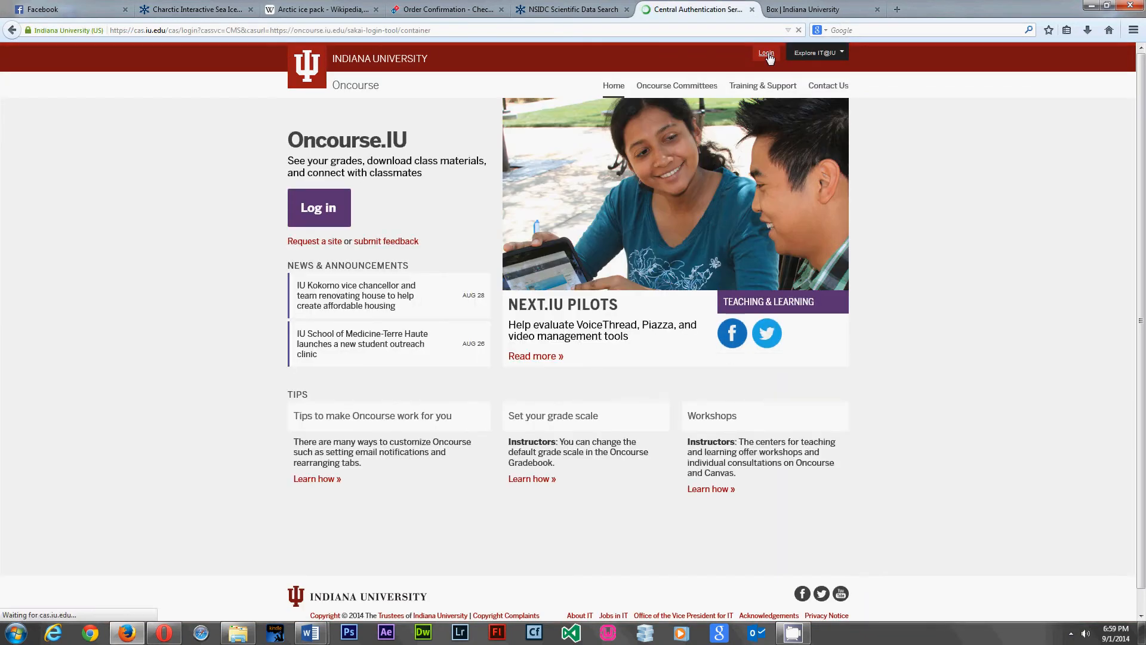
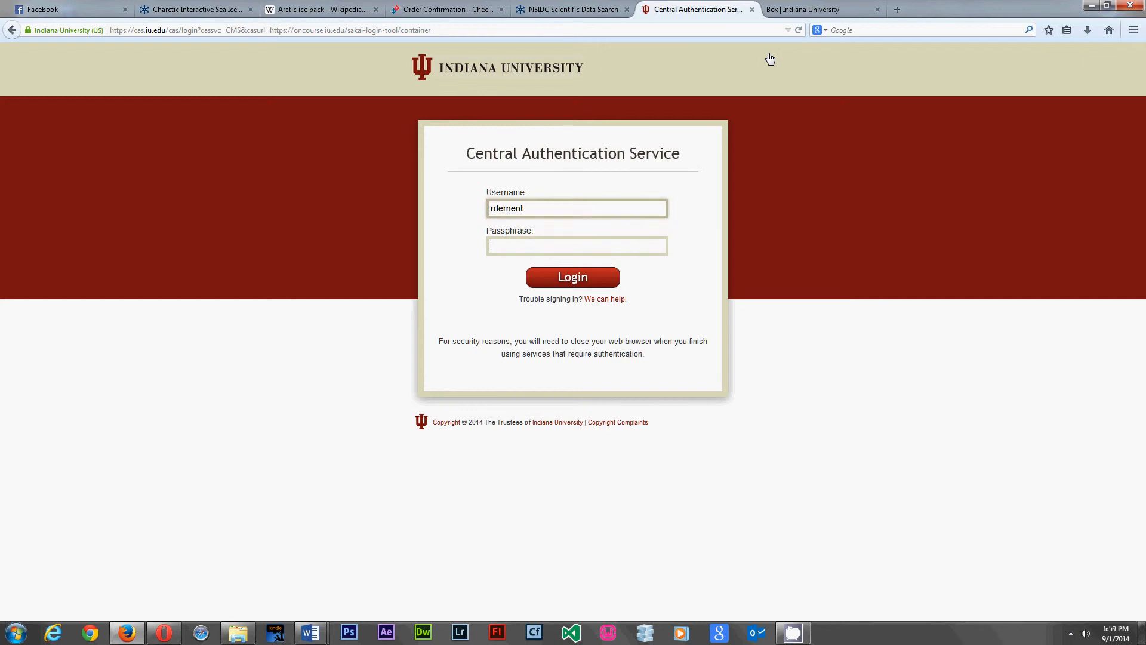
{"action": "key", "text": "Tab"}
{"action": "type", "text": "••••••••••••••"}
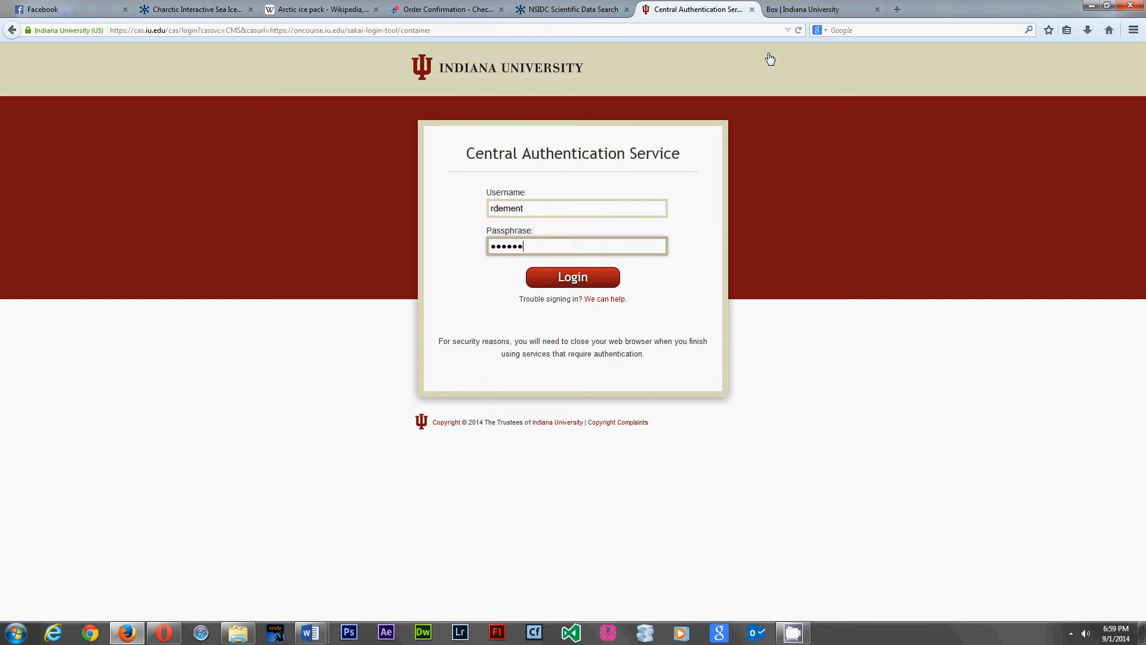
{"action": "type", "text": "•••••"}
{"action": "key", "text": "Return"}
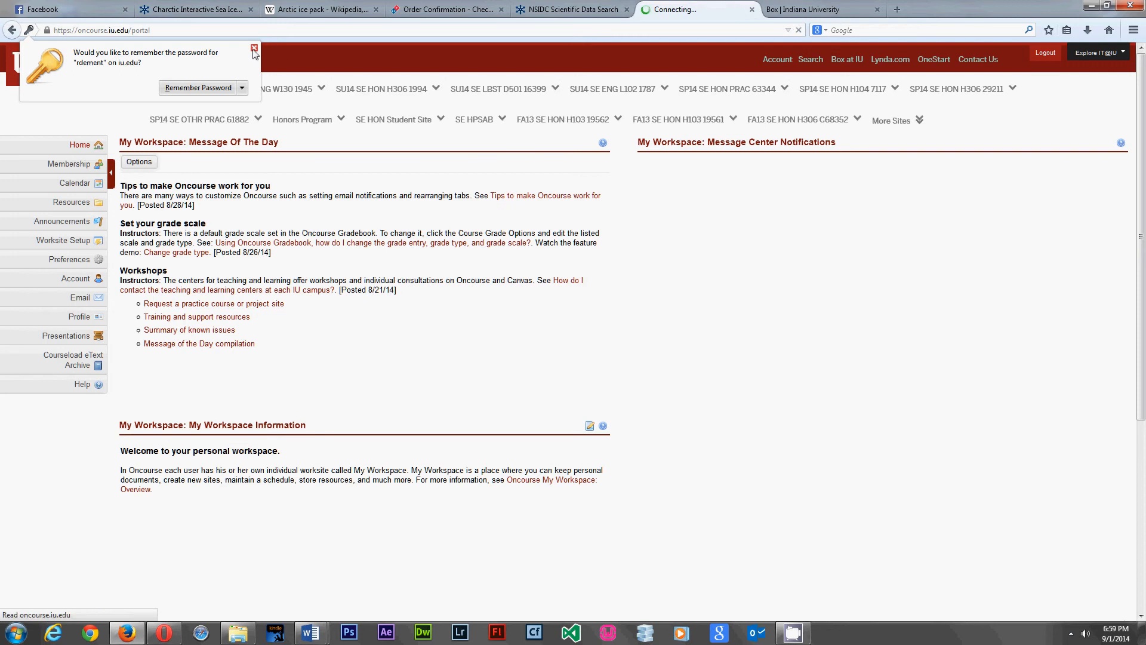
{"action": "left_click", "coordinate": [254, 48]}
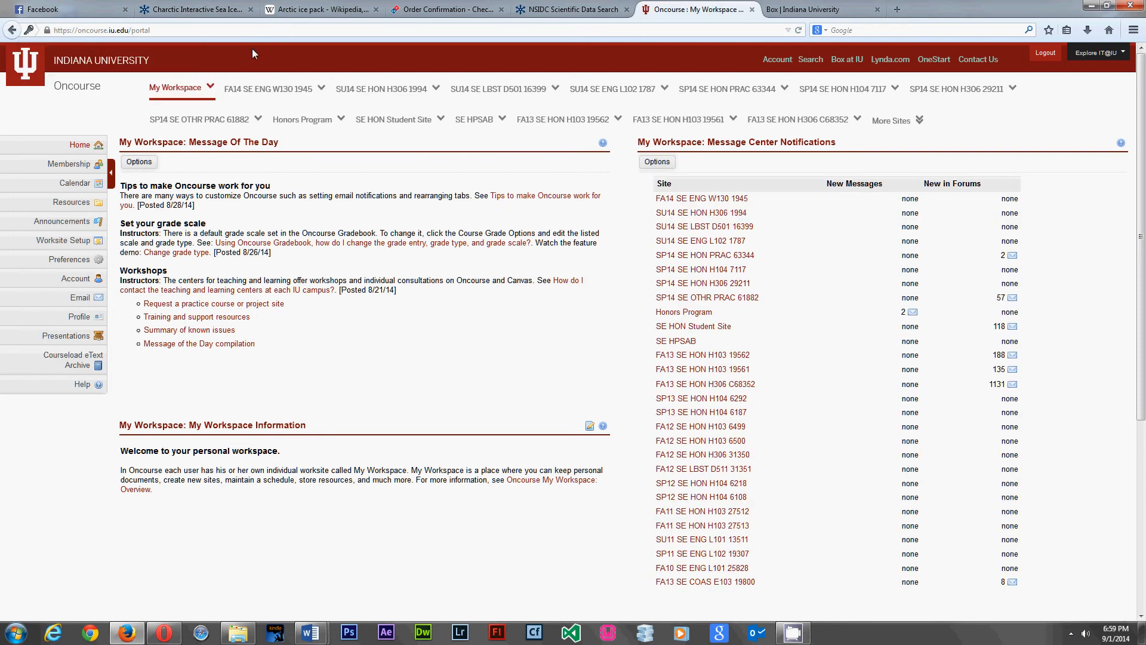
{"action": "left_click", "coordinate": [849, 63]}
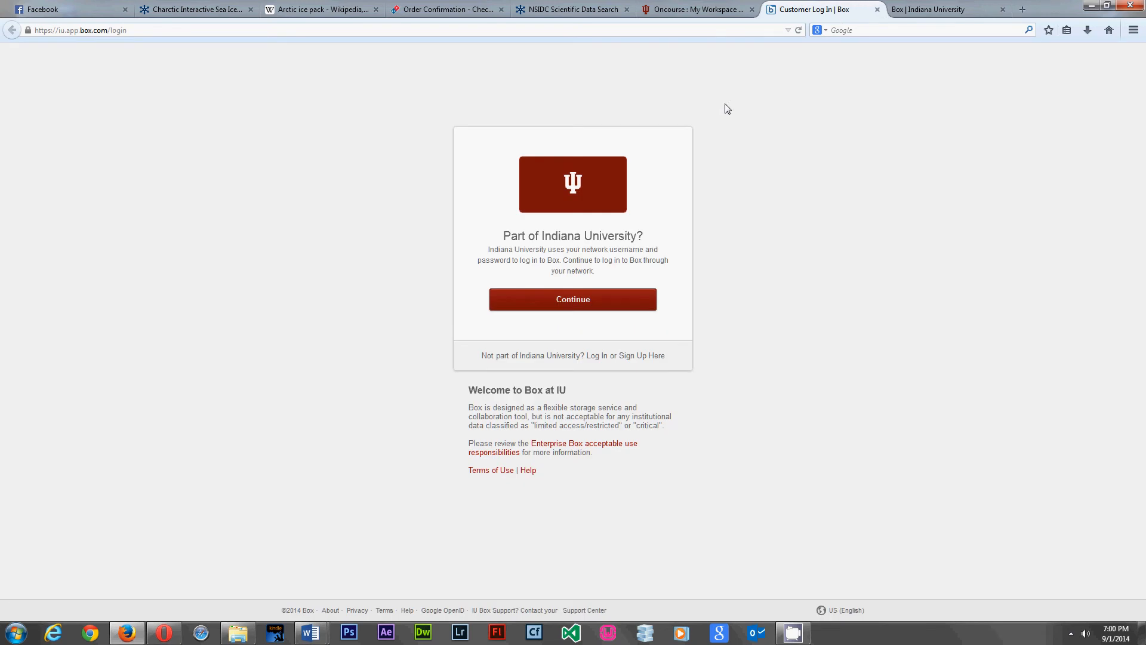
- Continue the Box login through IU single sign-on to reach All Files
{"action": "left_click", "coordinate": [570, 304]}
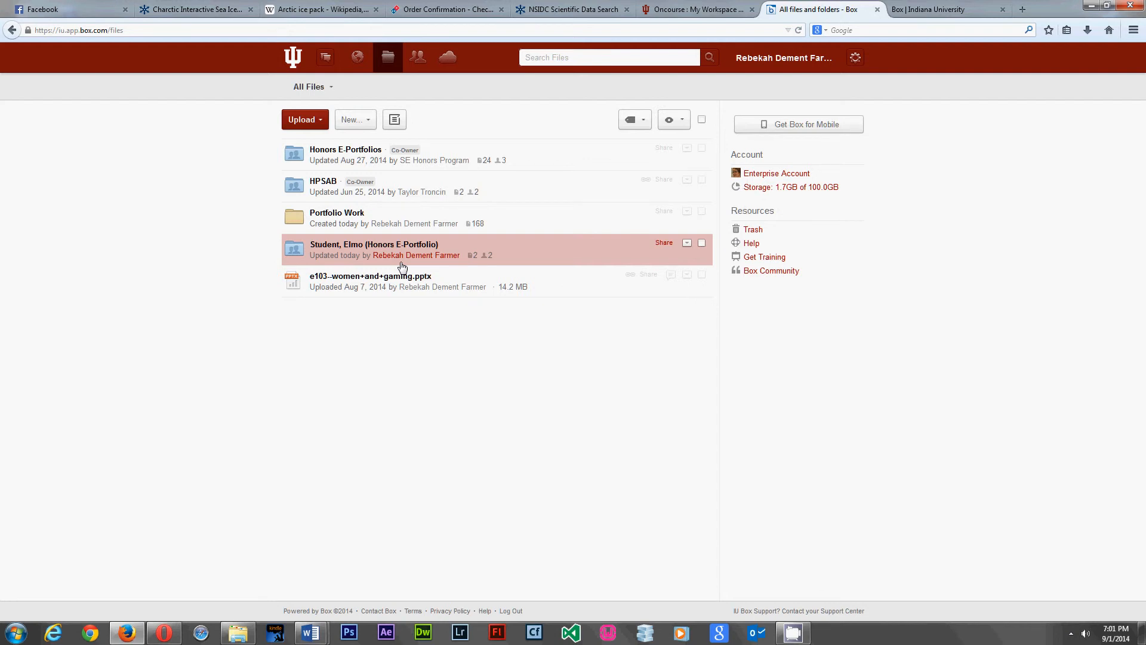
- Open the student's Honors E-Portfolio folder and show the New item choices
{"action": "left_click", "coordinate": [302, 253]}
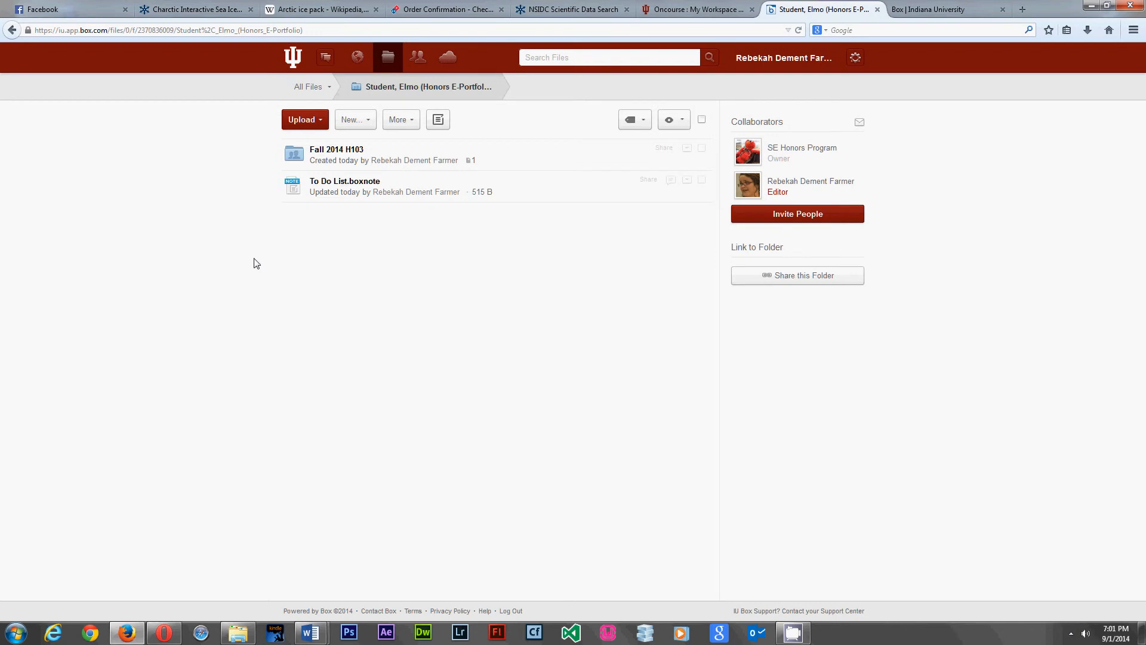
{"action": "left_click", "coordinate": [371, 123]}
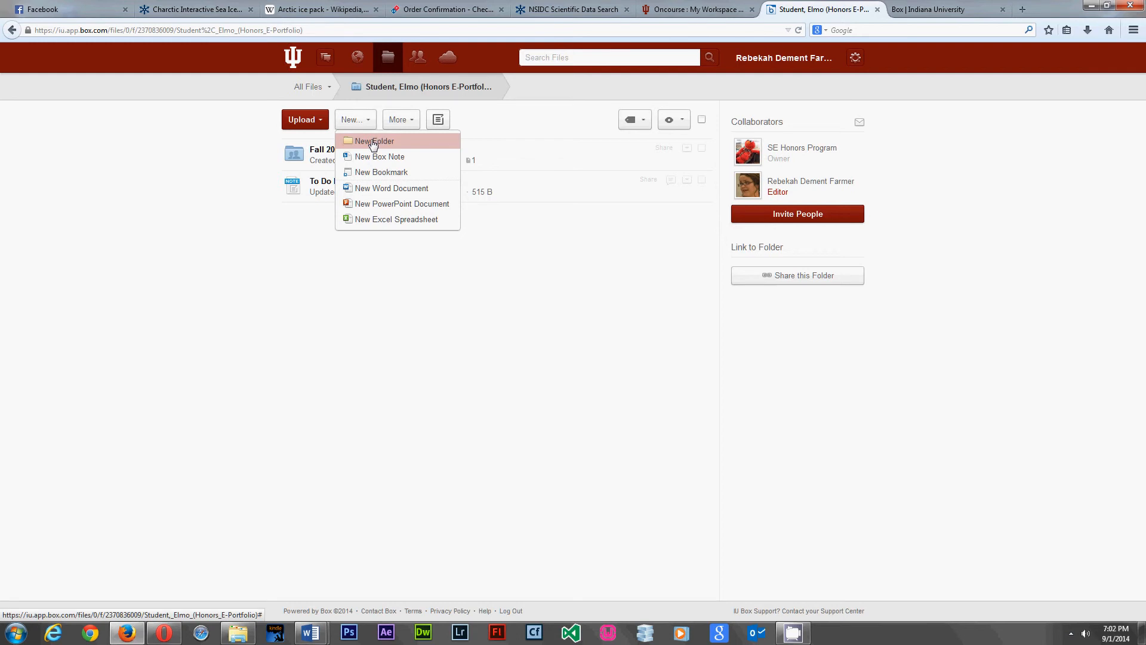
- Create a new folder named 'Fall 2014 Speeches' and open it
{"action": "left_click", "coordinate": [374, 142]}
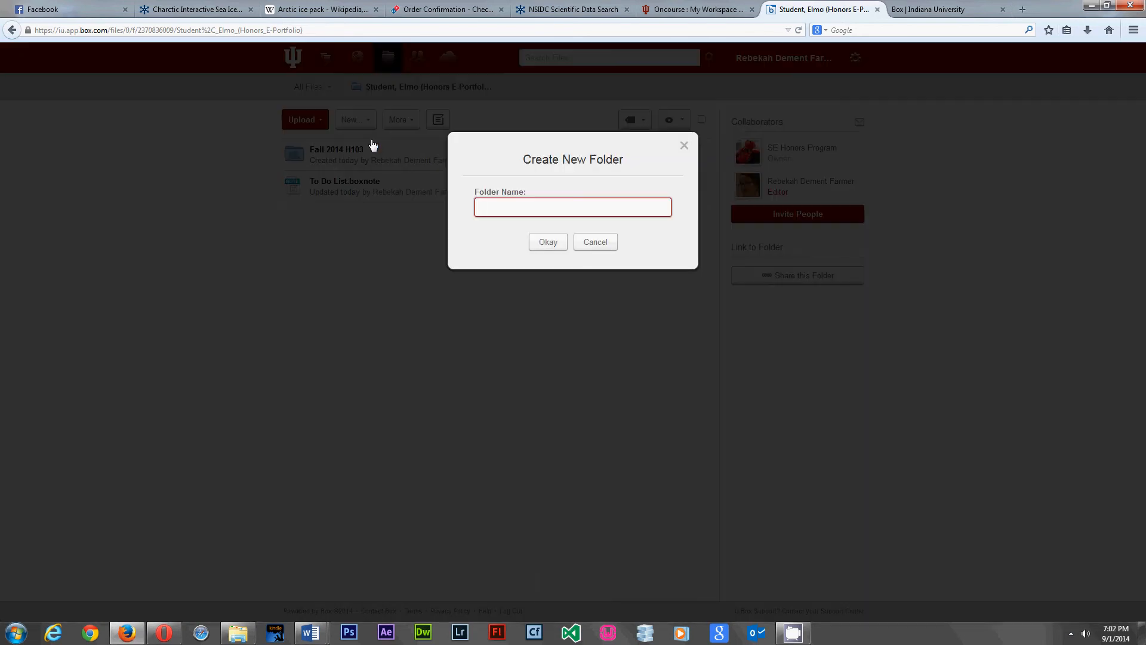
{"action": "type", "text": "F"}
{"action": "type", "text": "all 2014 Speeches"}
{"action": "left_click", "coordinate": [548, 242]}
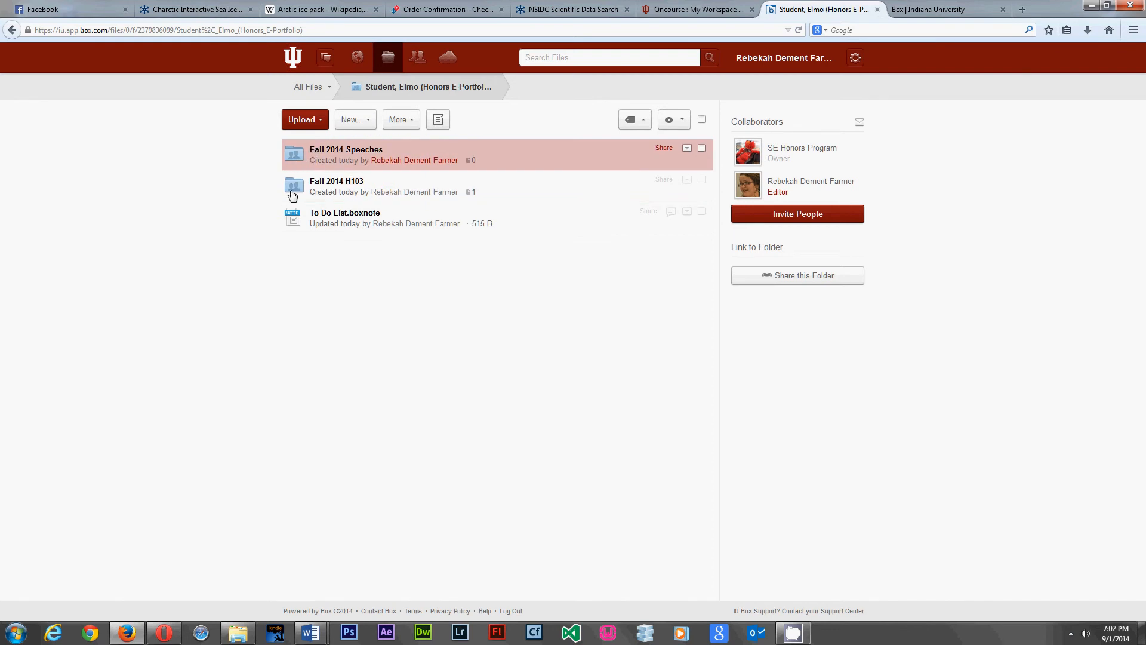
{"action": "left_click", "coordinate": [294, 154]}
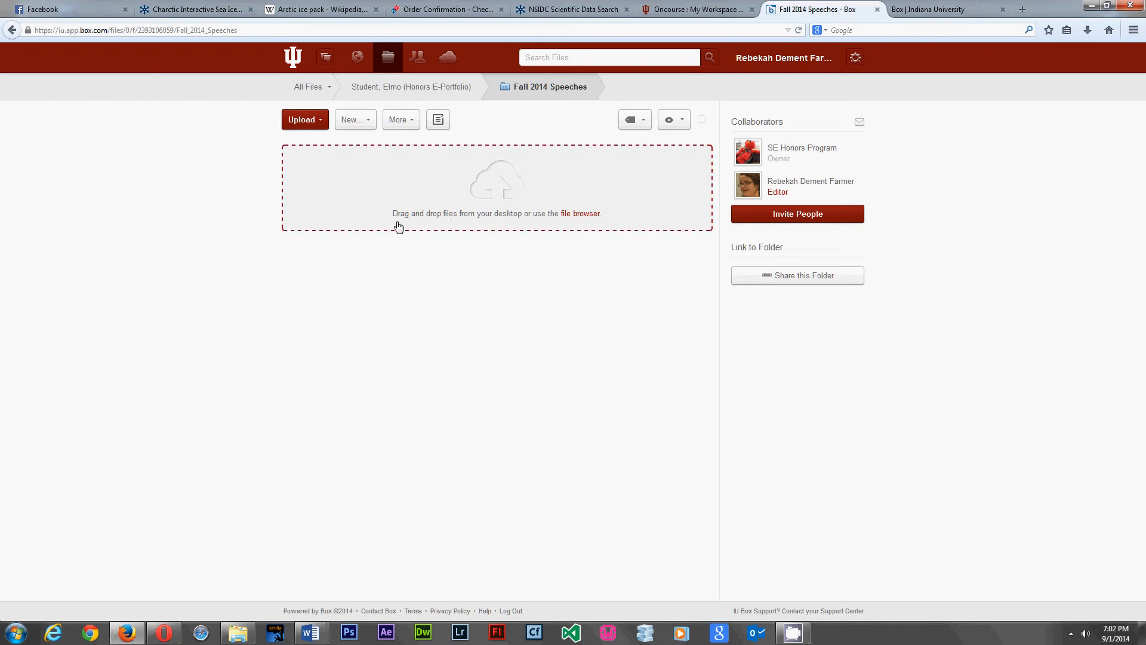
- Upload Honors 103 Public Speaking Rubric (1).docx from F:\HP\H103 and start renaming it
{"action": "left_click", "coordinate": [578, 221]}
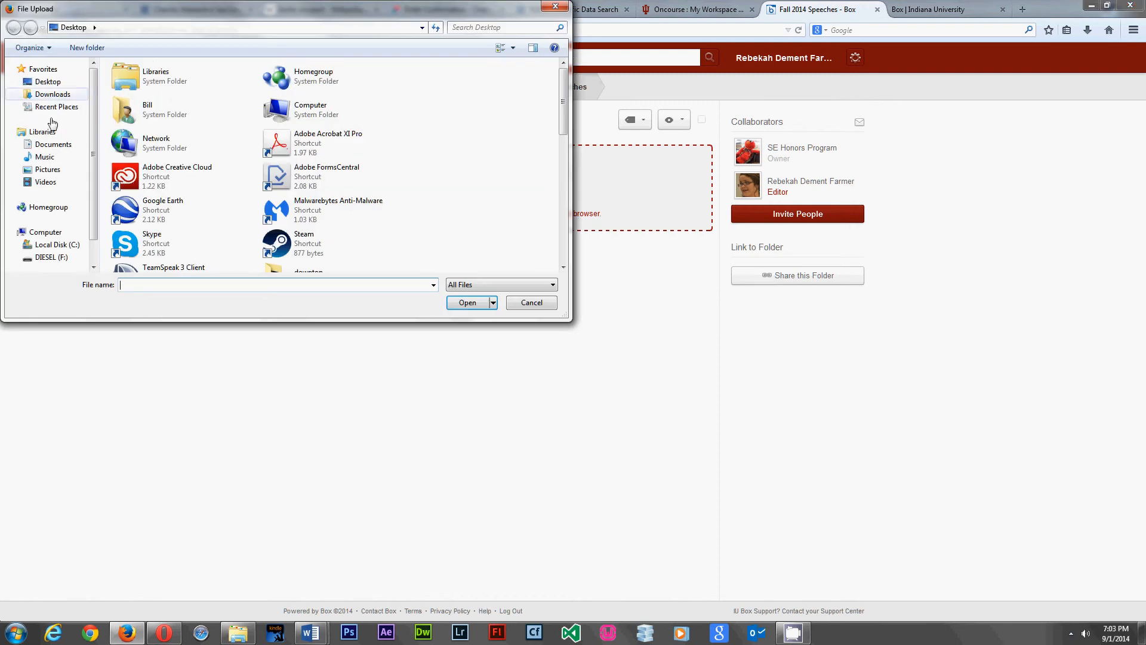
{"action": "scroll", "coordinate": [54, 209], "scroll_direction": "down", "scroll_amount": 1}
{"action": "left_click", "coordinate": [33, 229]}
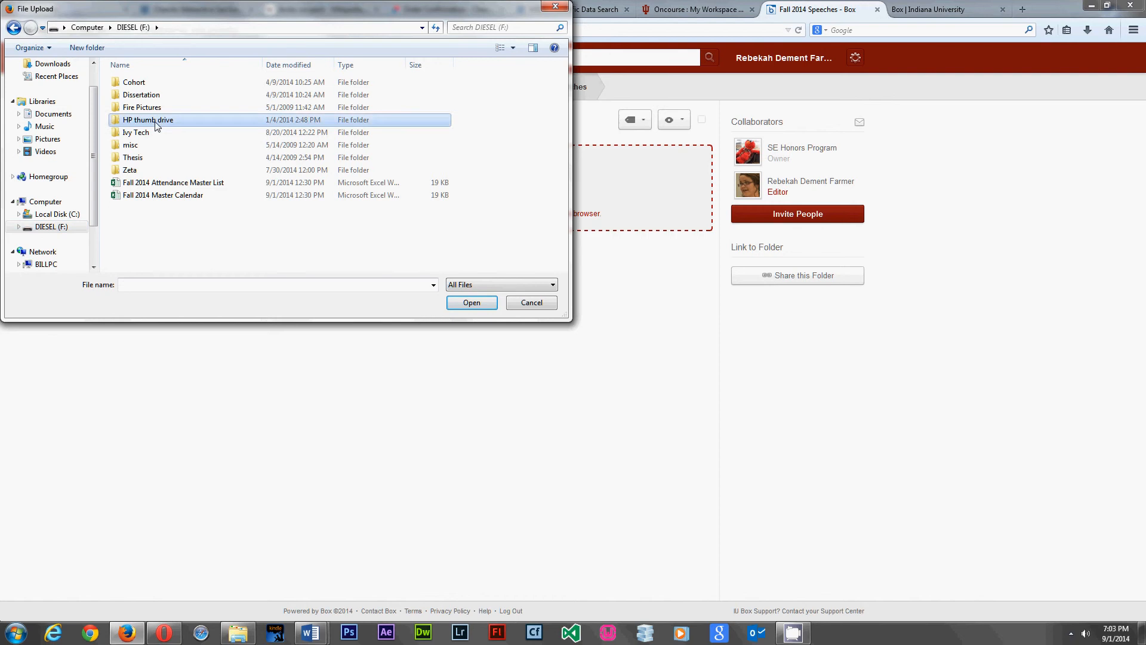
{"action": "double_click", "coordinate": [139, 121]}
{"action": "double_click", "coordinate": [138, 133]}
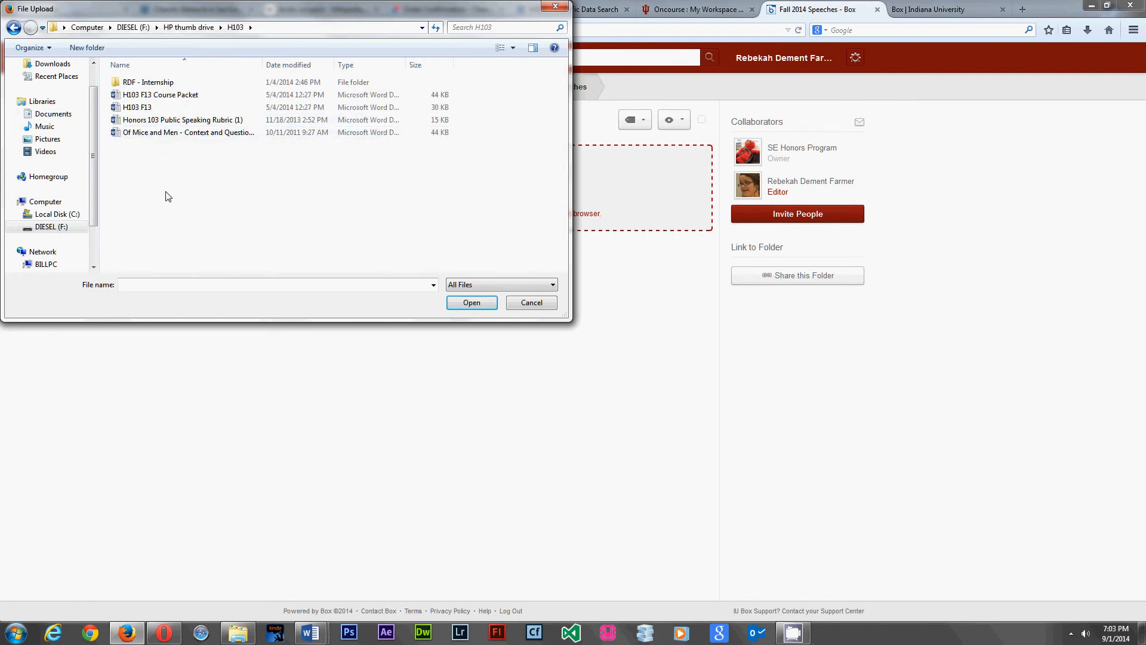
{"action": "left_click", "coordinate": [210, 123]}
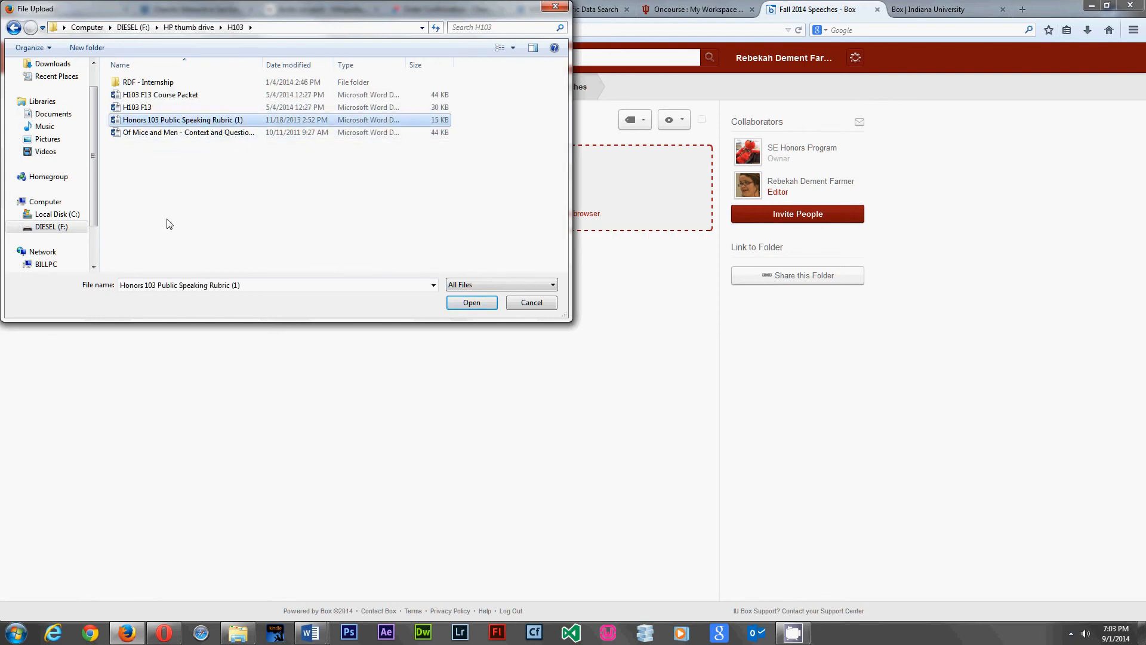
{"action": "left_click", "coordinate": [472, 303]}
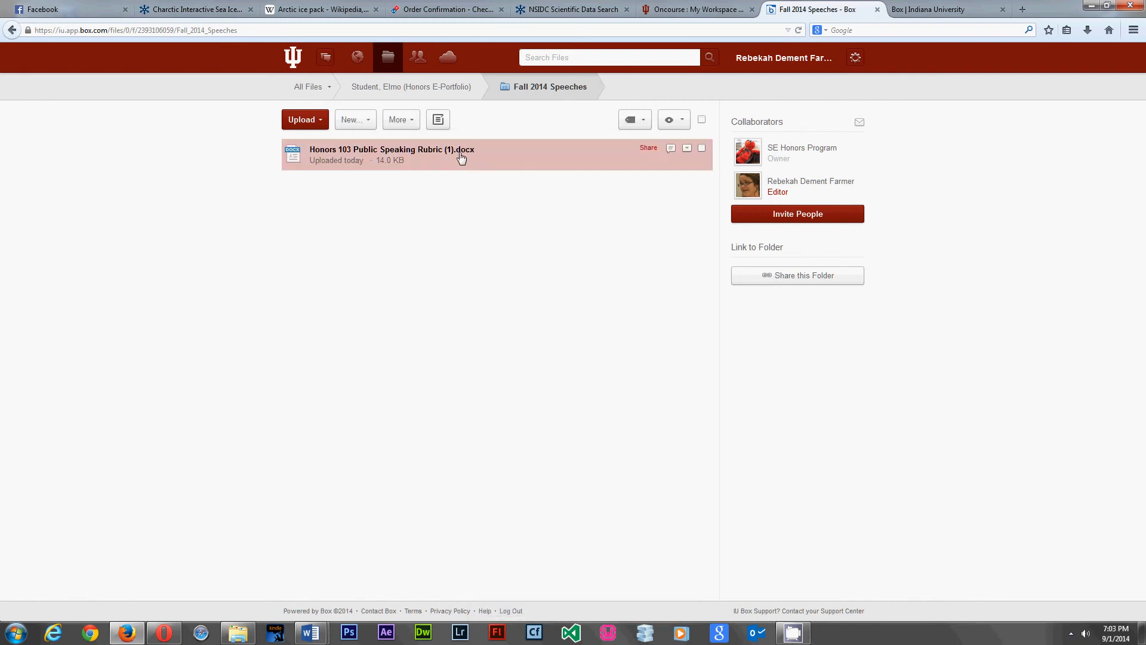
{"action": "left_click", "coordinate": [481, 153]}
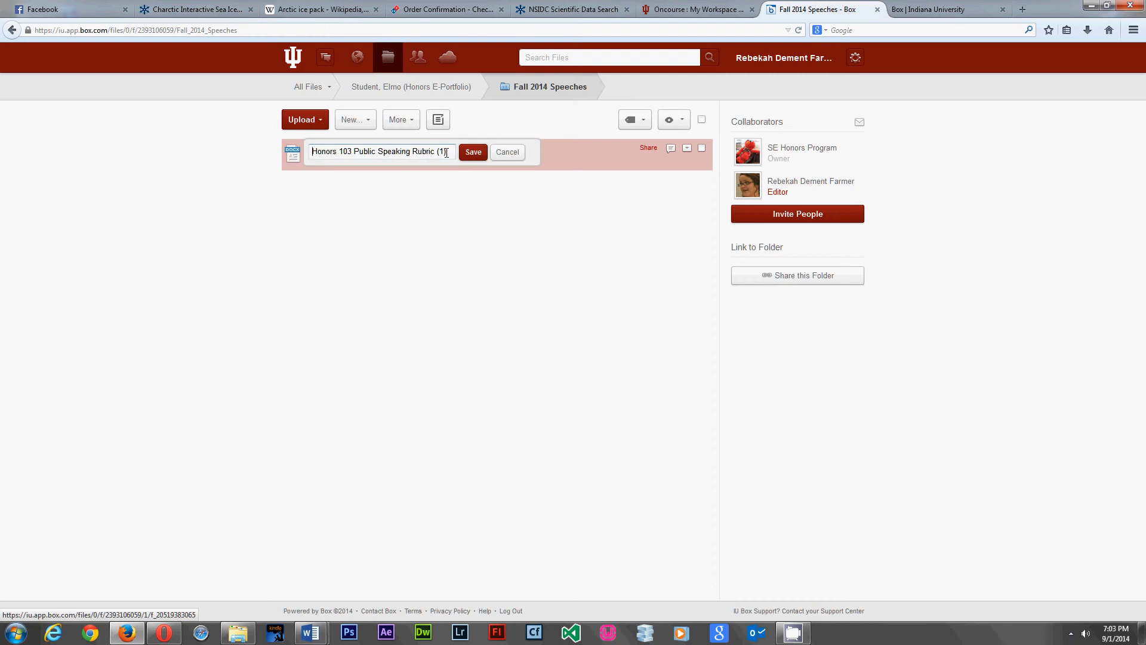
- Replace 'Public Speaking Rubric (1)' with 'Speech One Notes' and save the name
{"action": "left_click_drag", "start_coordinate": [450, 153], "coordinate": [357, 153]}
{"action": "type", "text": "Speech One Notes"}
{"action": "left_click", "coordinate": [474, 152]}
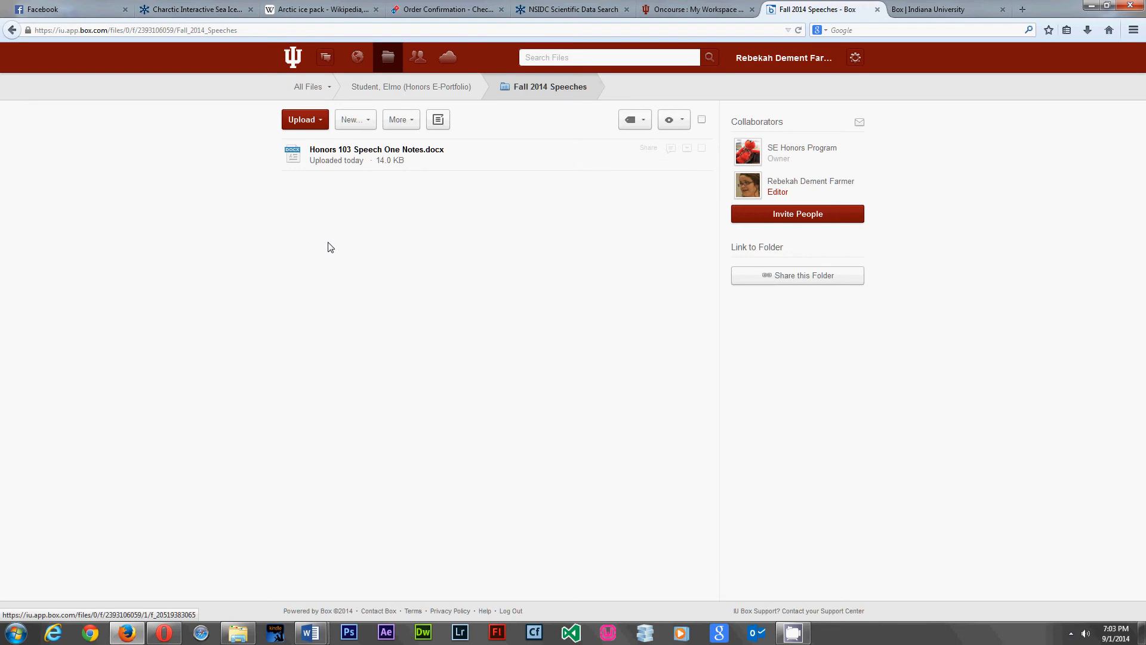
- Return to the student's Honors E-Portfolio folder and start a new Box Note there
{"action": "left_click", "coordinate": [437, 89]}
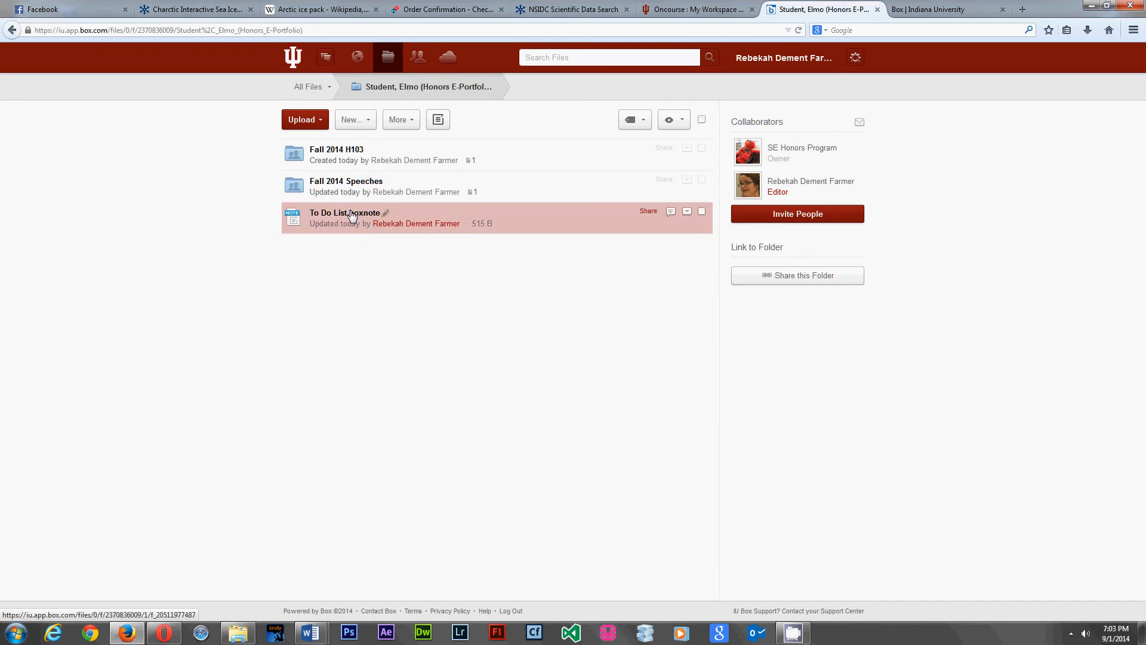
{"action": "left_click", "coordinate": [440, 124]}
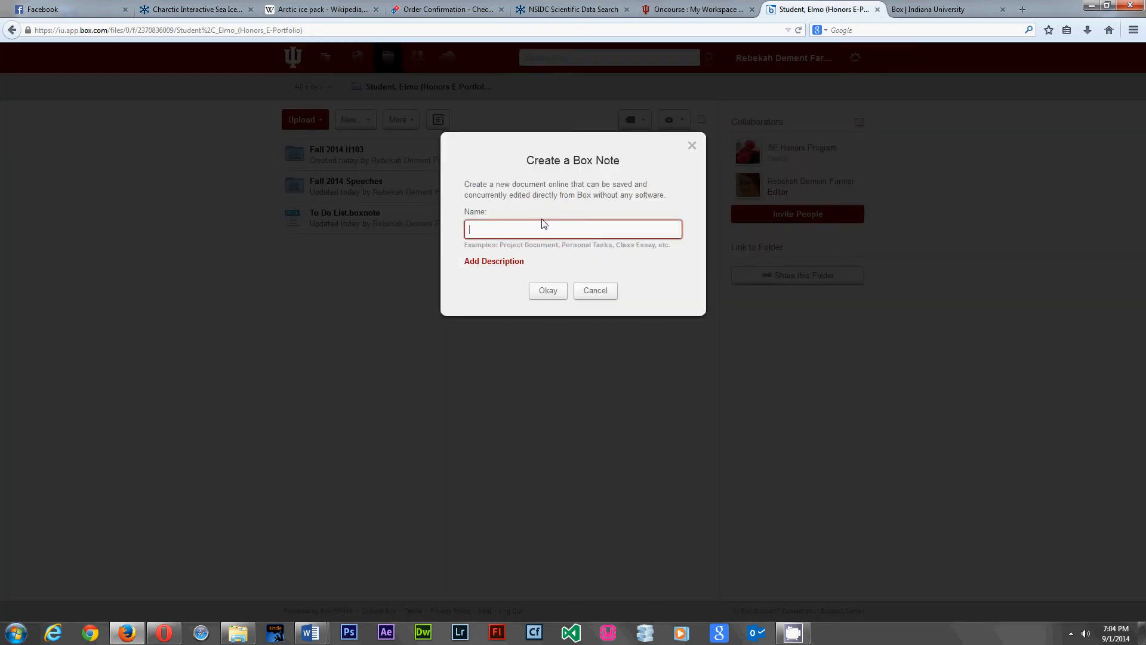
- Name the new Box Note 'Assignment Checklist' and create it
{"action": "type", "text": "Checklist"}
{"action": "key", "text": "BackSpace"}
{"action": "key", "text": "BackSpace"}
{"action": "key", "text": "BackSpace"}
{"action": "key", "text": "BackSpace"}
{"action": "key", "text": "BackSpace"}
{"action": "key", "text": "BackSpace"}
{"action": "key", "text": "BackSpace"}
{"action": "key", "text": "BackSpace"}
{"action": "key", "text": "BackSpace"}
{"action": "type", "text": "a"}
{"action": "key", "text": "BackSpace"}
{"action": "type", "text": "Assignment Checklist"}
{"action": "left_click", "coordinate": [549, 292]}
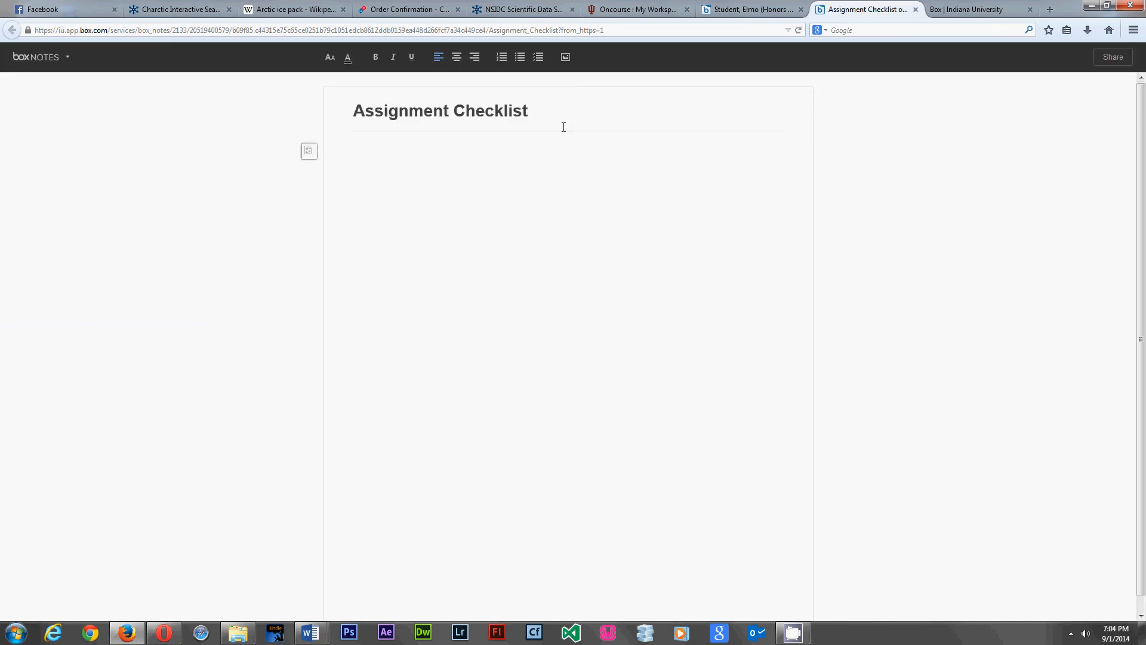
- Create a checklist with 'Notes for Speech One', 'Reading Assignment One' and an empty third item, all ticked
{"action": "left_click", "coordinate": [540, 60]}
{"action": "type", "text": "Notes for "}
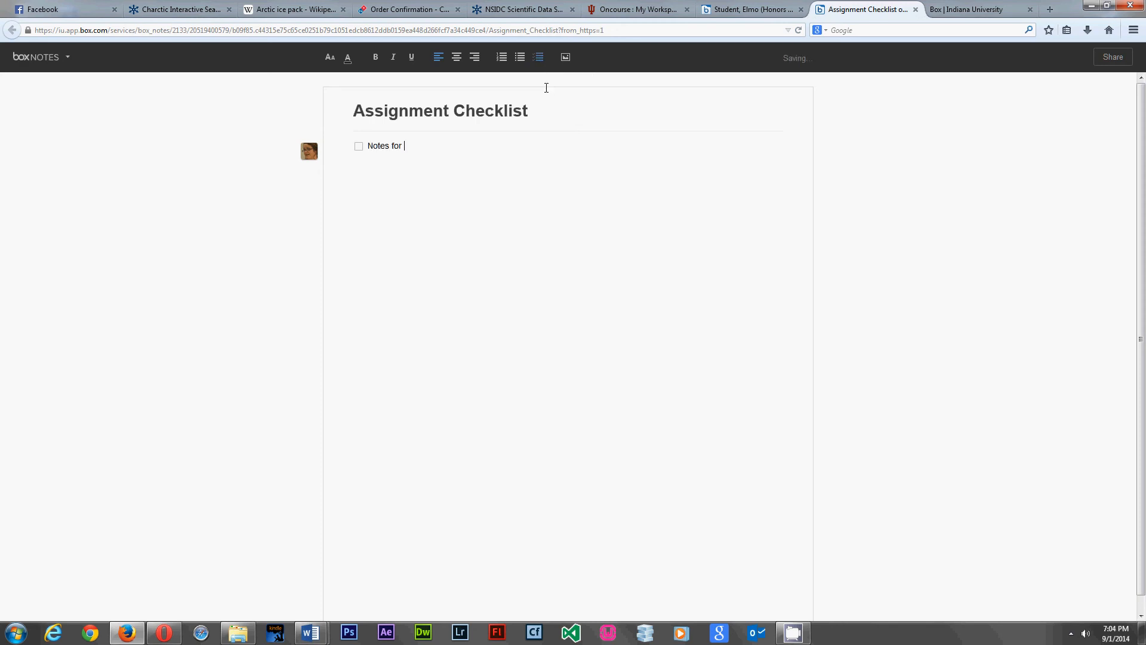
{"action": "type", "text": "Speech One"}
{"action": "key", "text": "Return"}
{"action": "type", "text": "Reading Assignm"}
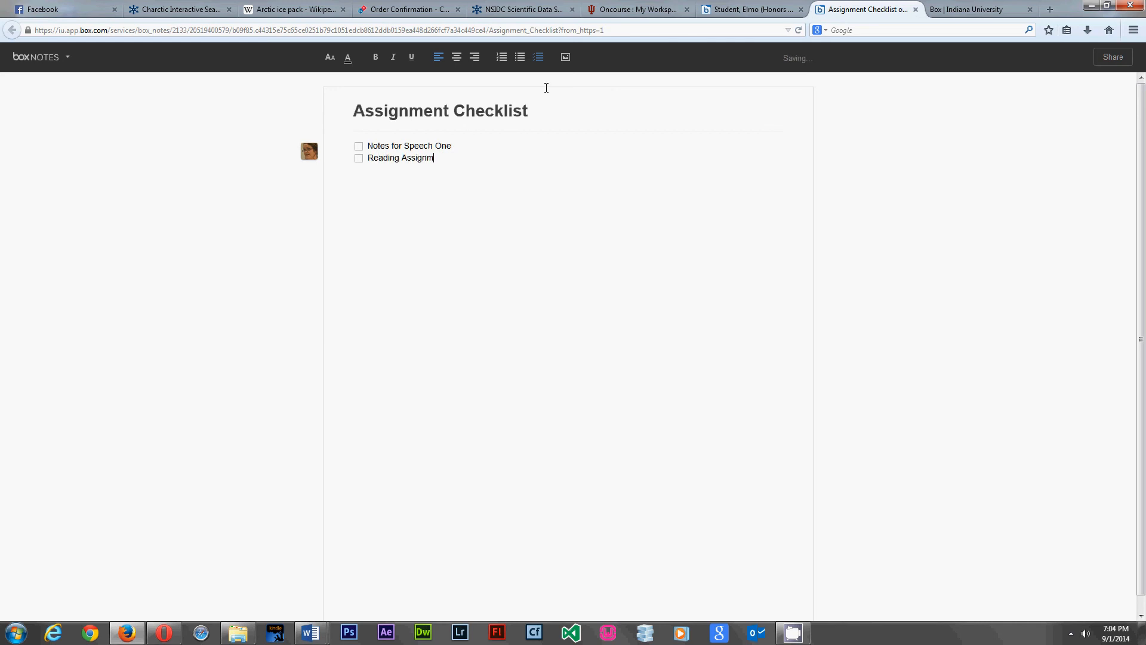
{"action": "type", "text": "ent One"}
{"action": "key", "text": "Return"}
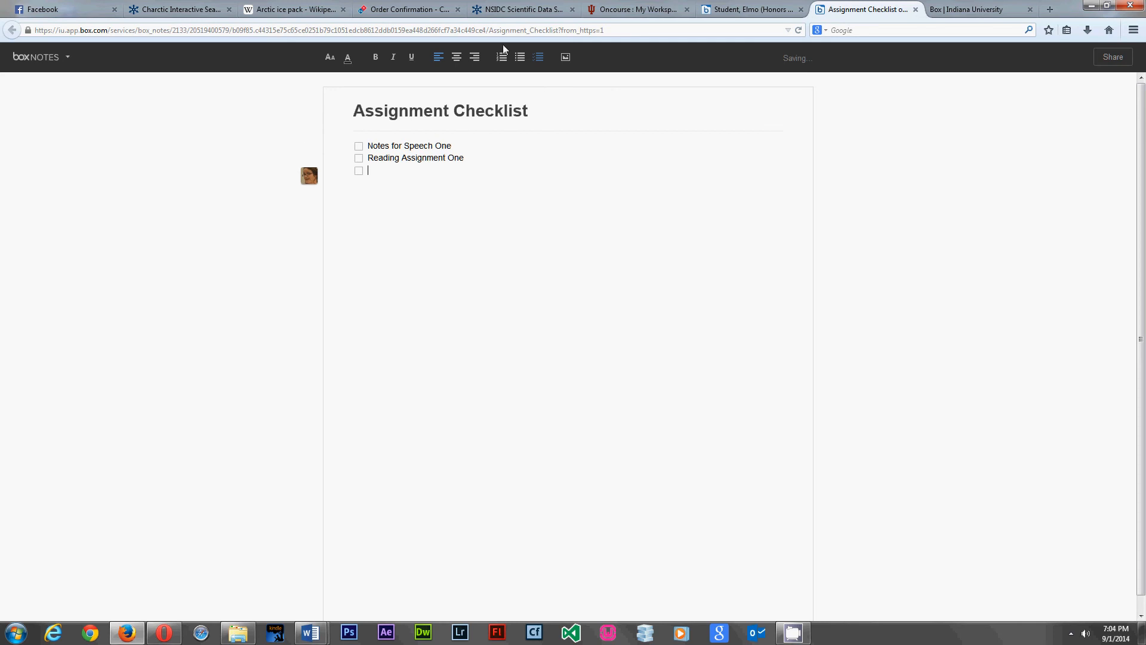
{"action": "left_click", "coordinate": [359, 147]}
{"action": "left_click", "coordinate": [359, 158]}
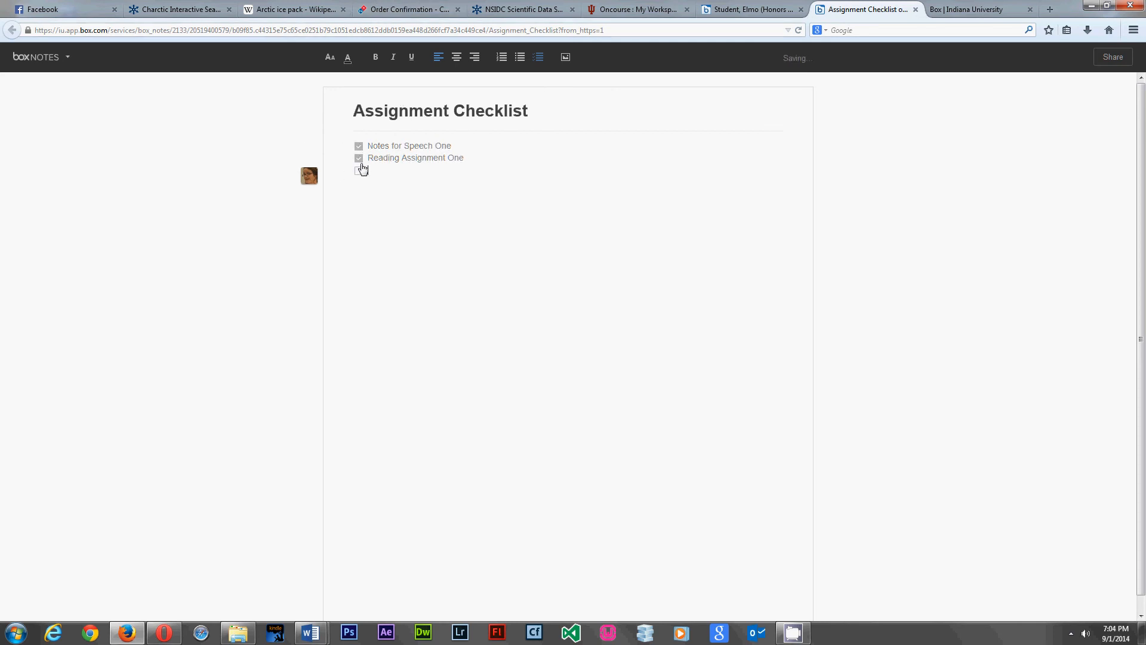
{"action": "left_click", "coordinate": [359, 171]}
{"action": "mouse_move", "coordinate": [51, 59]}
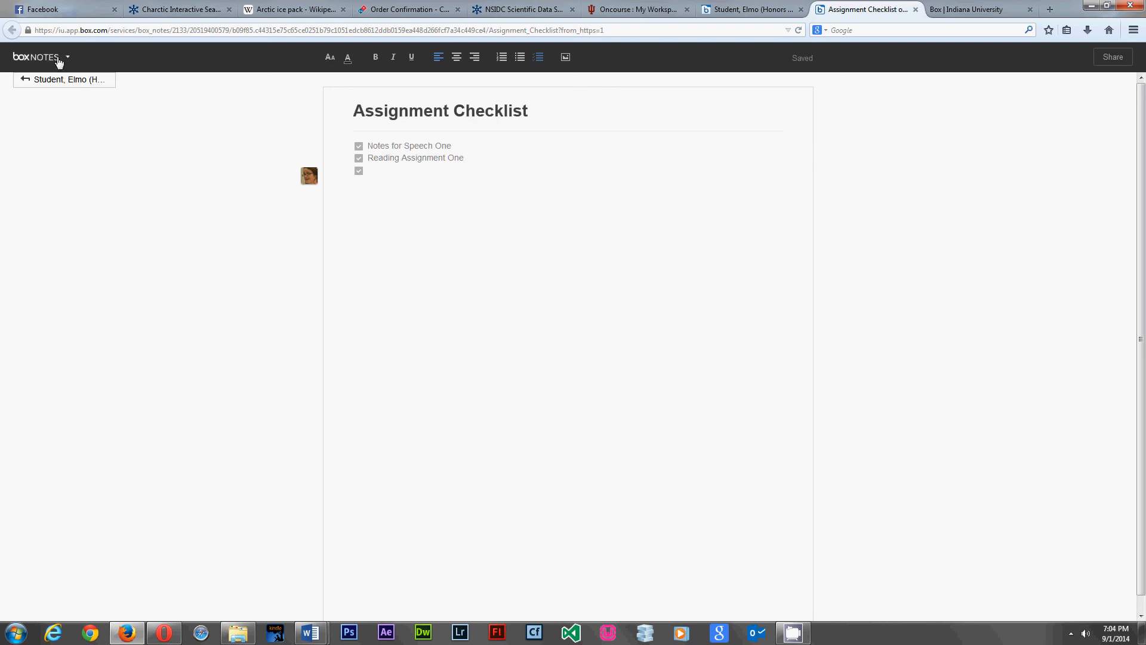
- Go back to the portfolio listing and open the Fall 2014 Speeches folder
{"action": "left_click", "coordinate": [37, 83]}
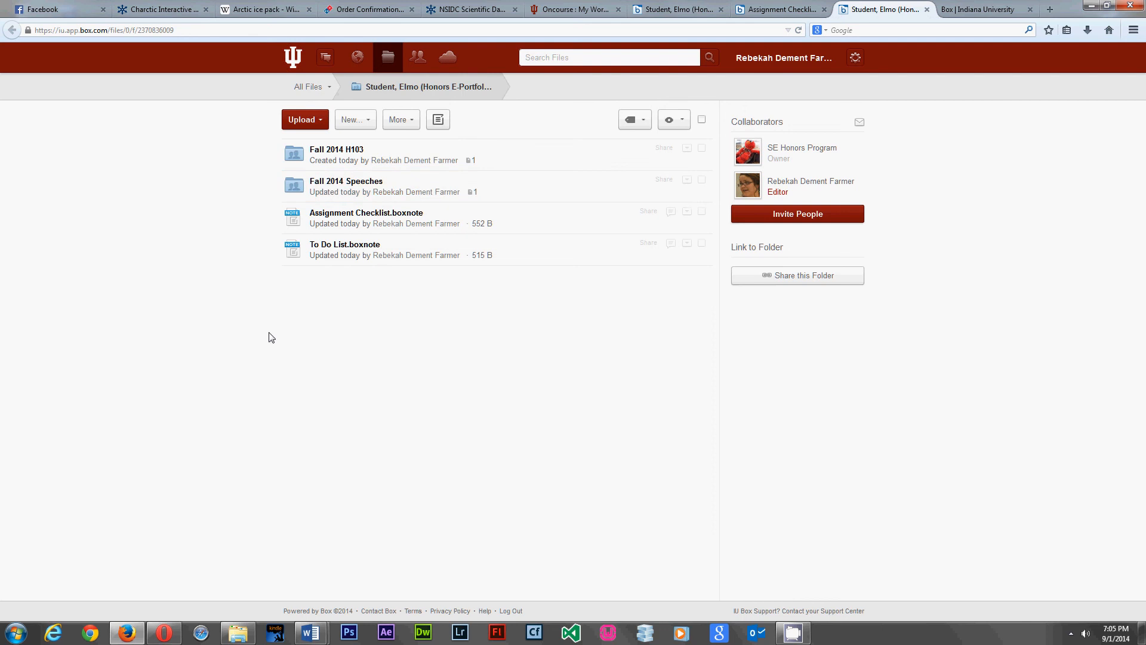
{"action": "left_click", "coordinate": [298, 187]}
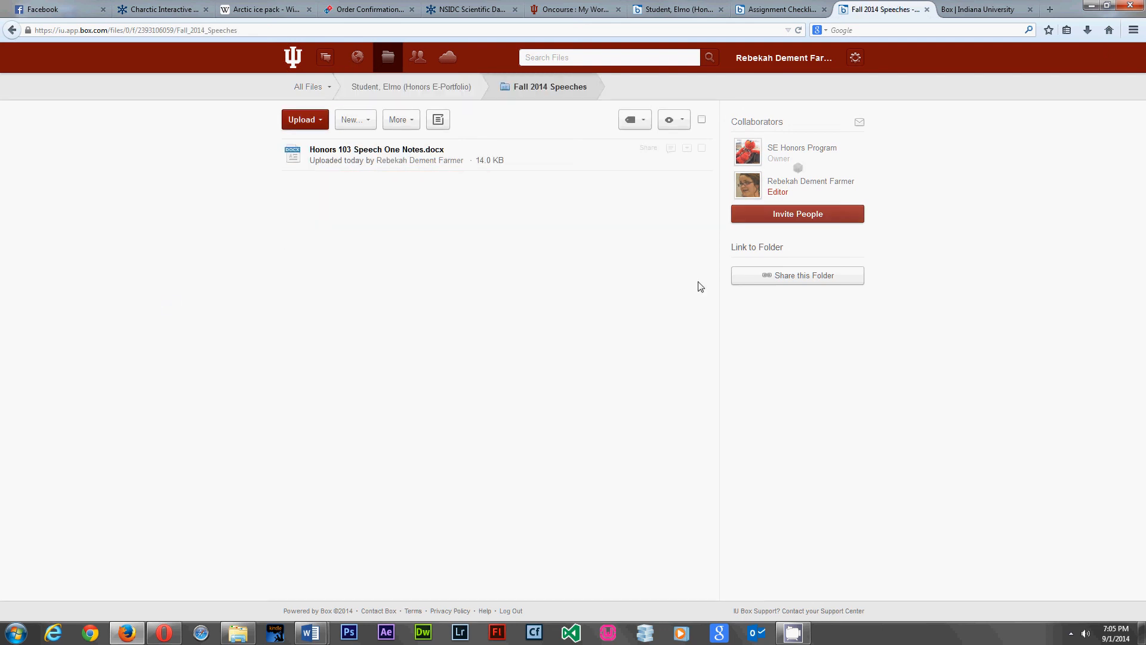
- Post a comment to the instructor on Honors 103 Speech One Notes.docx about improved public speaking, then return to the portfolio
{"action": "left_click", "coordinate": [671, 150]}
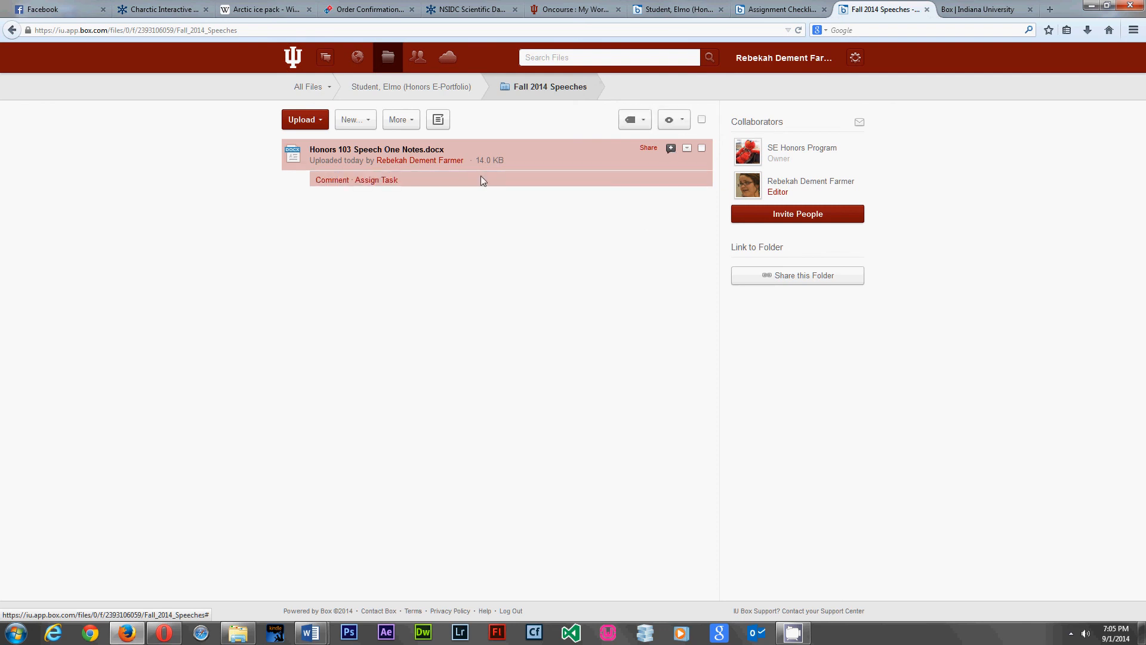
{"action": "type", "text": "Dear "}
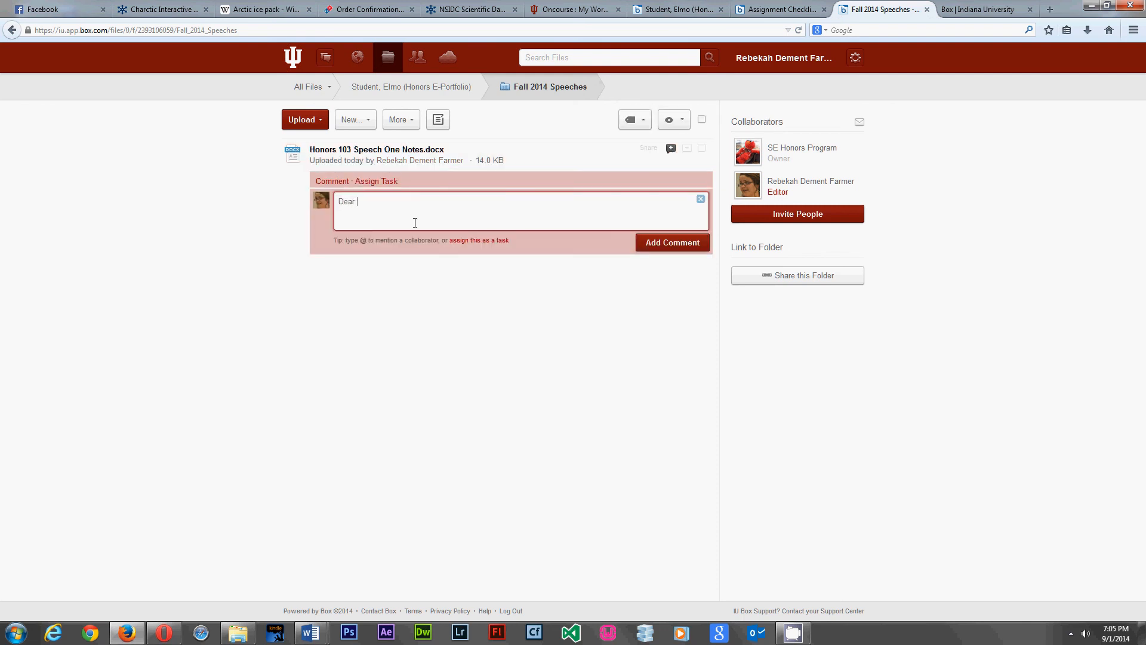
{"action": "type", "text": "Dr. Salas"}
{"action": "type", "text": "enjoyed this as"}
{"action": "type", "text": "signment and feel as"}
{"action": "type", "text": " though I "}
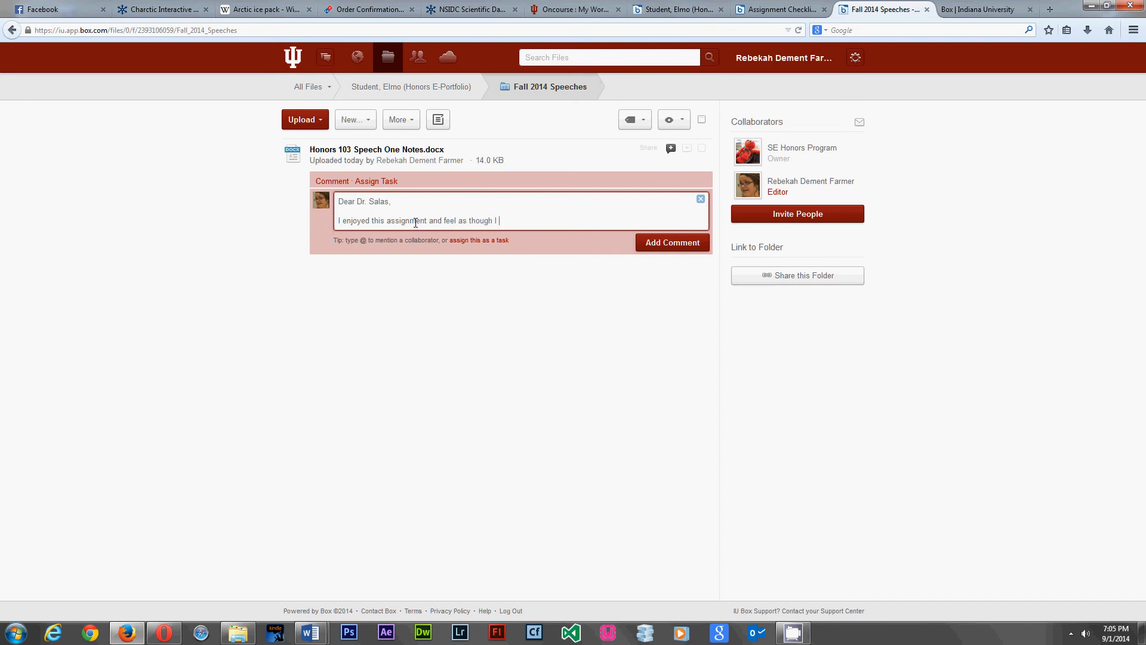
{"action": "type", "text": "improved my b"}
{"action": "type", "text": "ublic speaking skills significantly"}
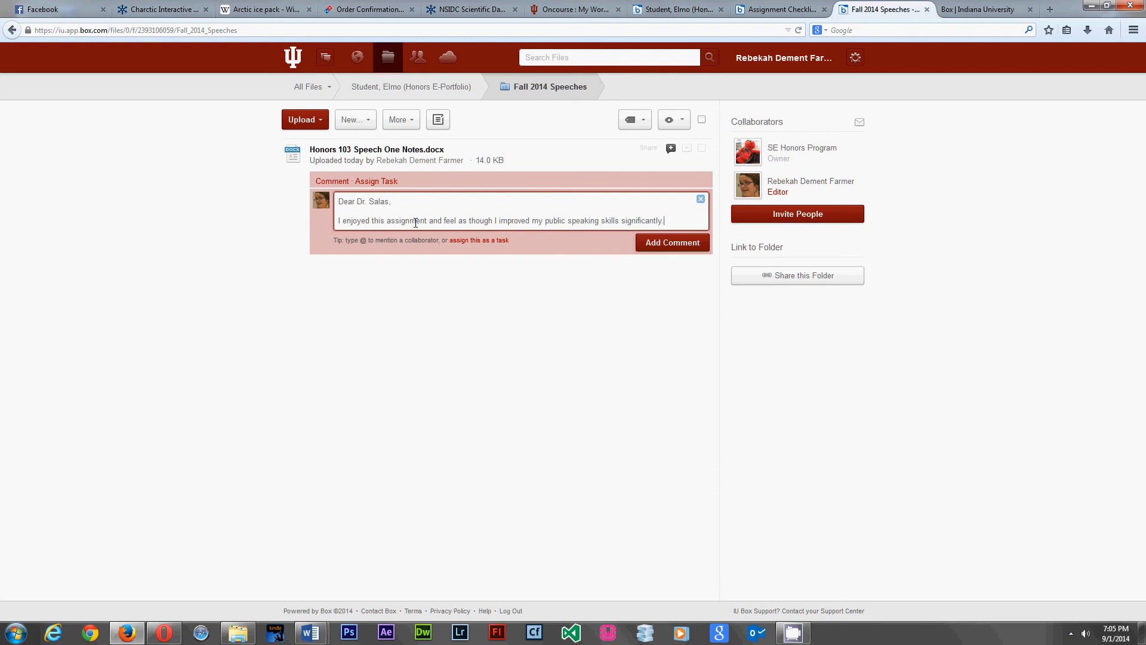
{"action": "type", "text": "."}
{"action": "left_click", "coordinate": [666, 242]}
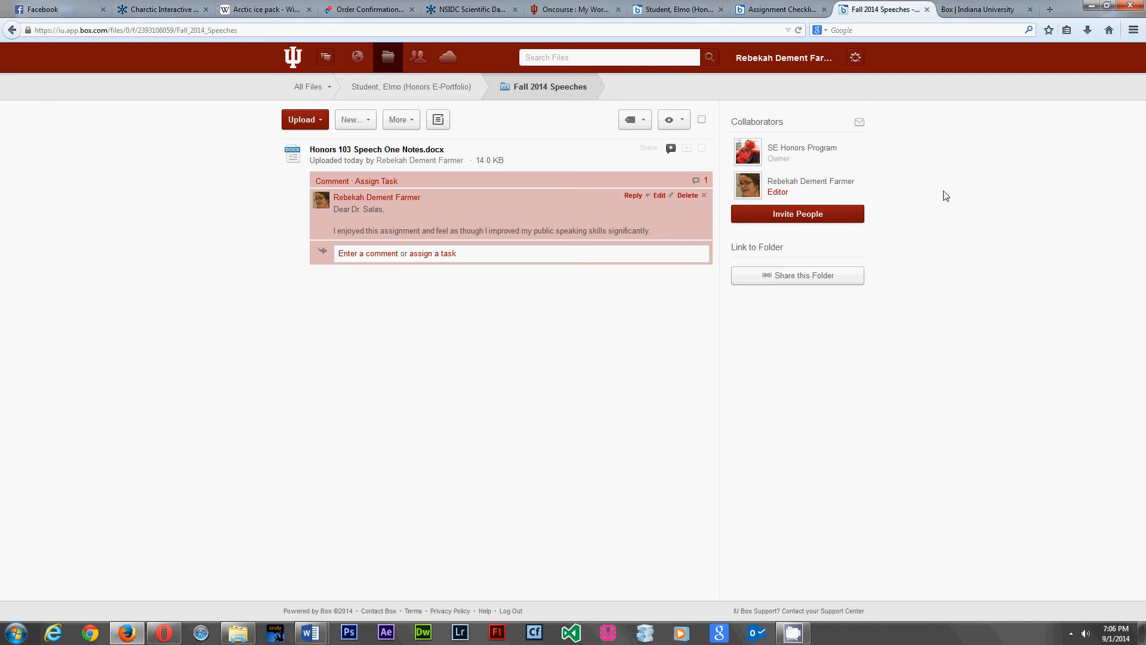
{"action": "left_click", "coordinate": [433, 89]}
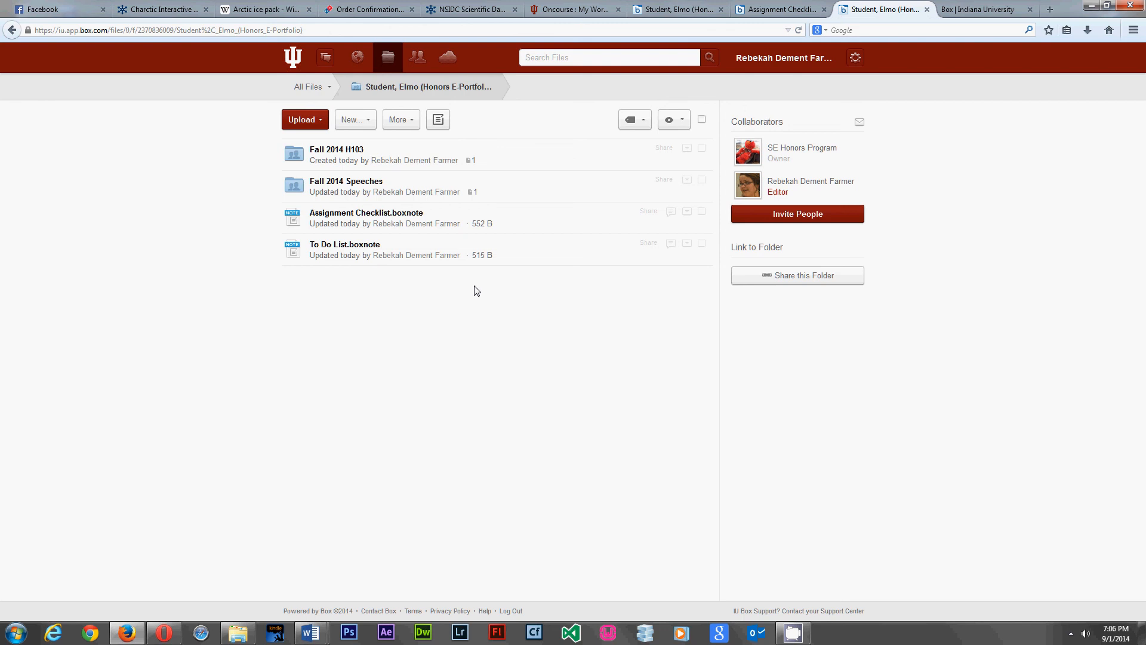
- Go to All Files, then open the account owner's profile page with its activity feed
{"action": "left_click", "coordinate": [304, 87]}
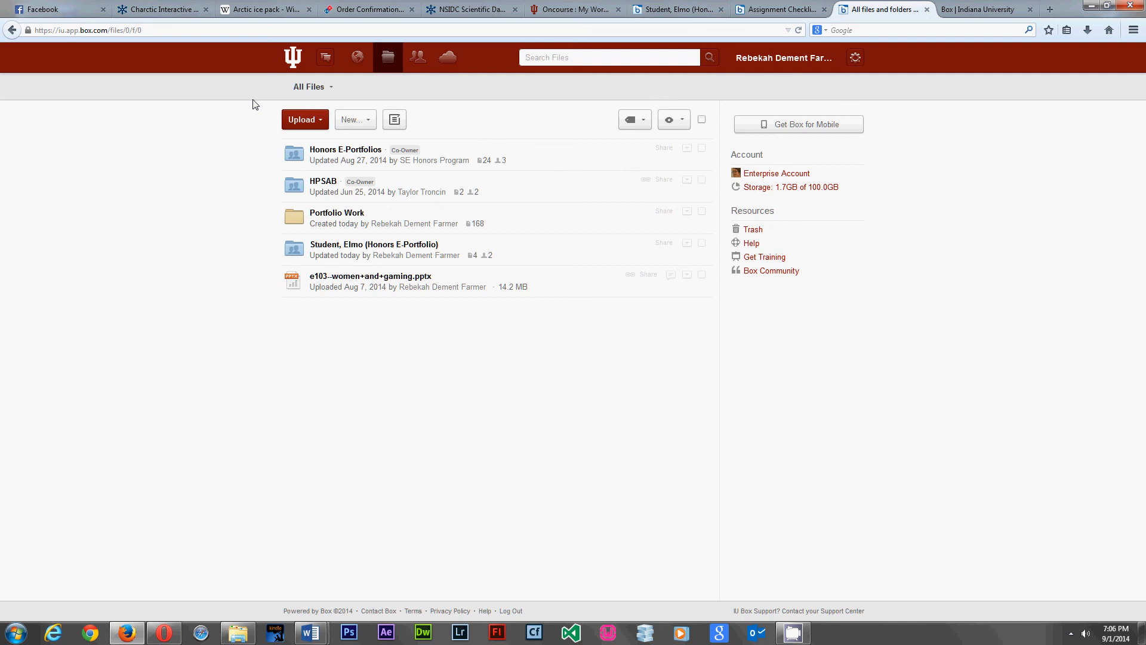
{"action": "left_click", "coordinate": [407, 260]}
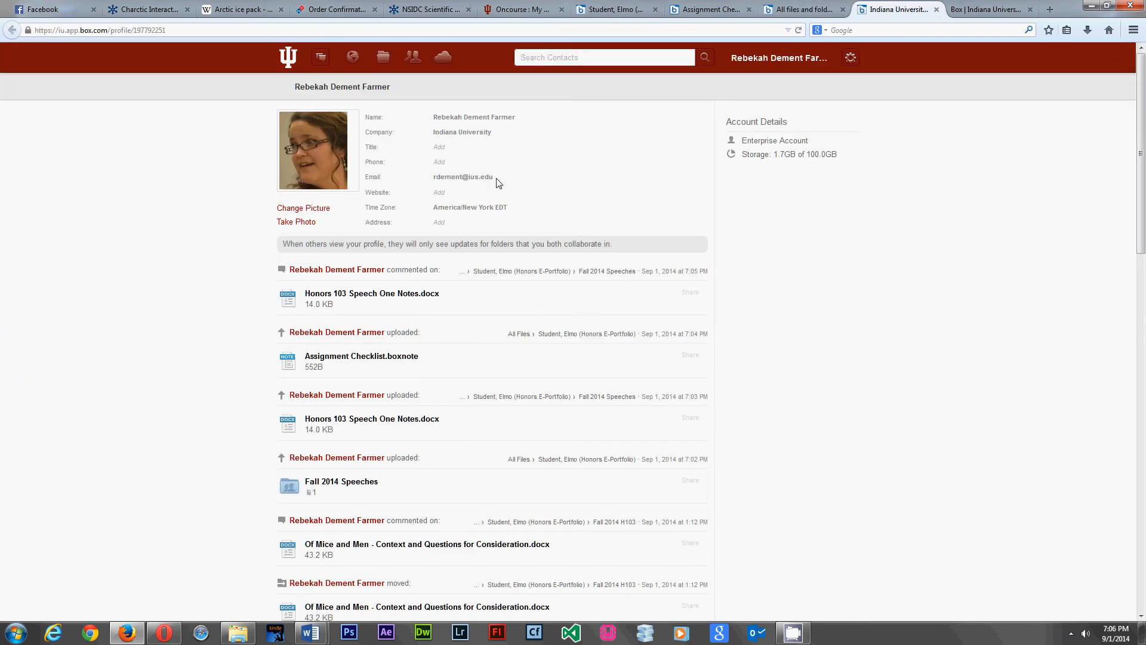
- Select the profile's e-mail address and reveal the taskbar's hidden notification-area icons
{"action": "left_click_drag", "start_coordinate": [499, 182], "coordinate": [422, 182]}
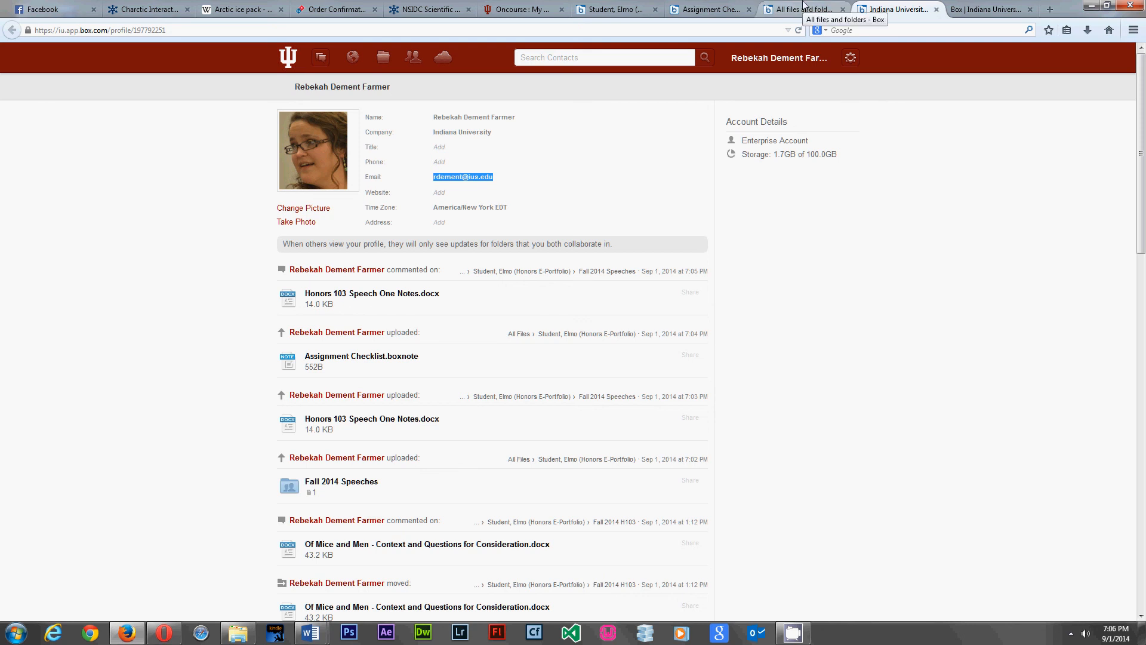
{"action": "left_click", "coordinate": [1073, 636]}
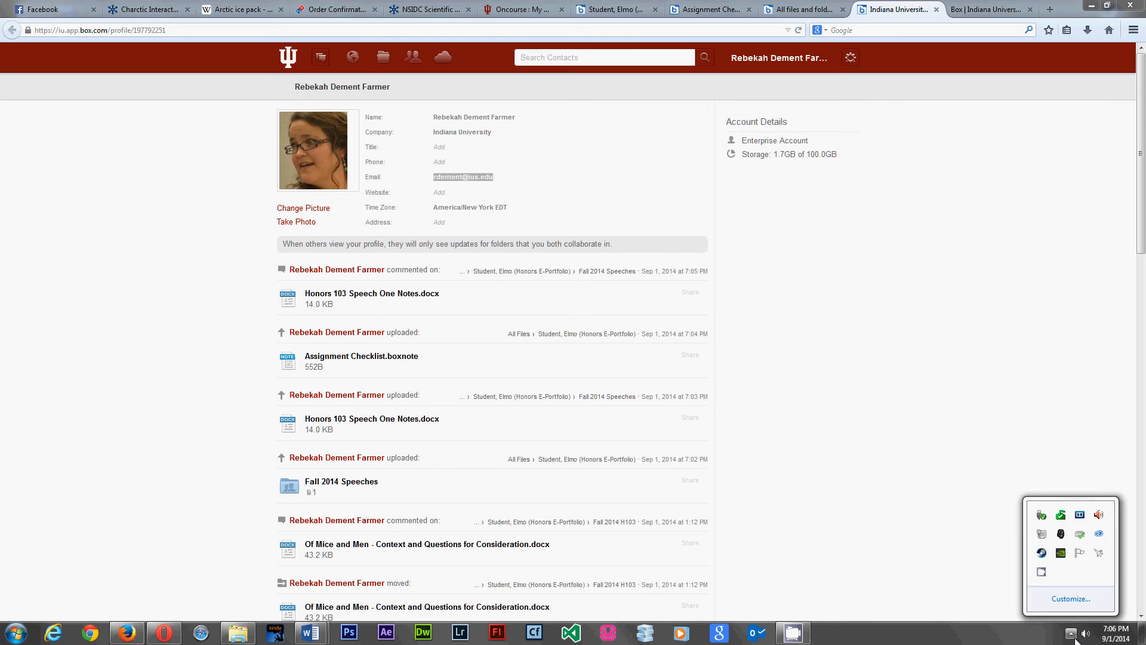